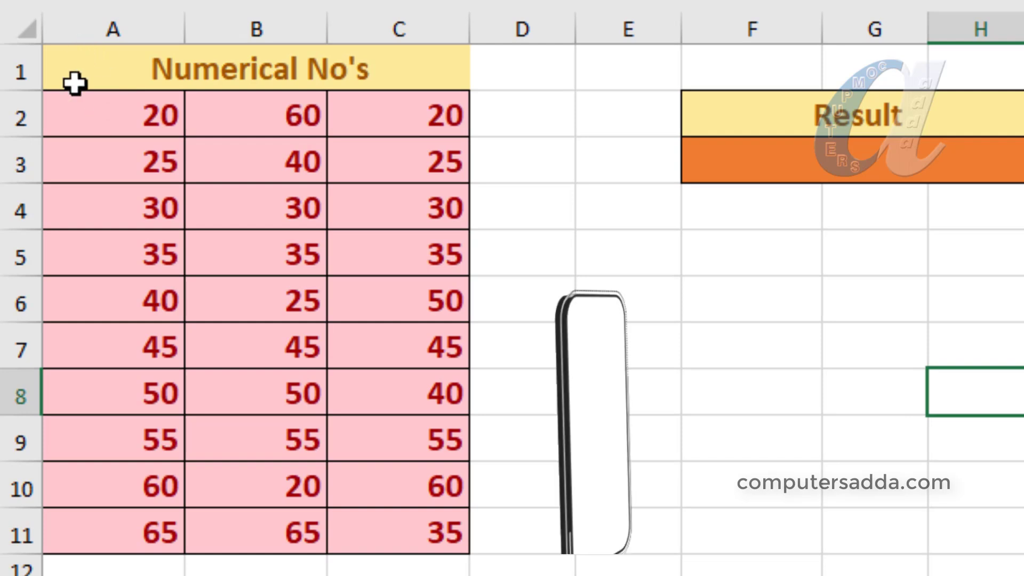
Step: Examine the numbers in A2:C11 as a whole range and column by column
{"action": "left_click_drag", "start_coordinate": [96, 120], "coordinate": [380, 544]}
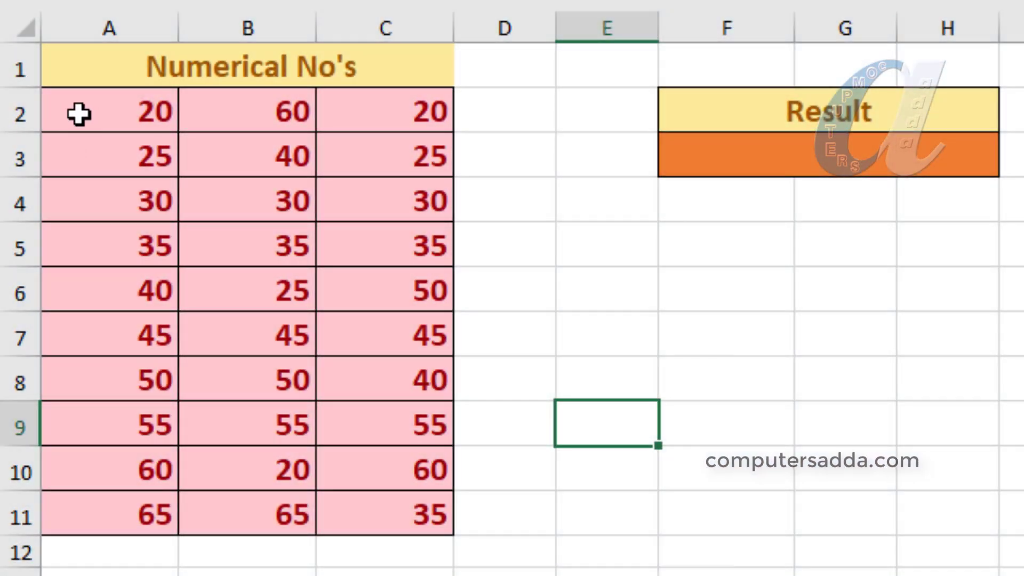
{"action": "left_click_drag", "start_coordinate": [79, 113], "coordinate": [401, 521]}
{"action": "left_click_drag", "start_coordinate": [69, 109], "coordinate": [425, 503]}
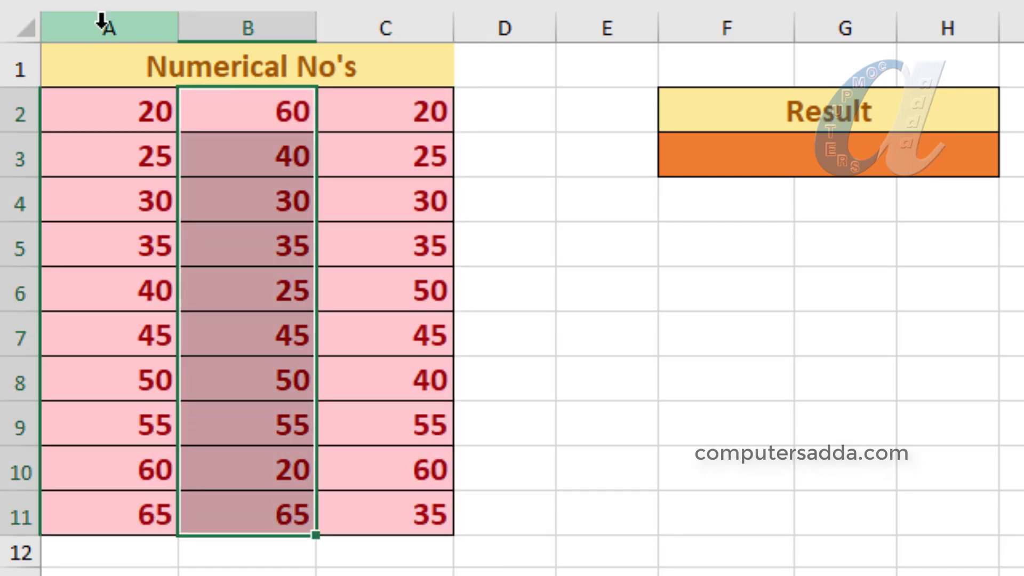
{"action": "left_click_drag", "start_coordinate": [96, 112], "coordinate": [100, 527]}
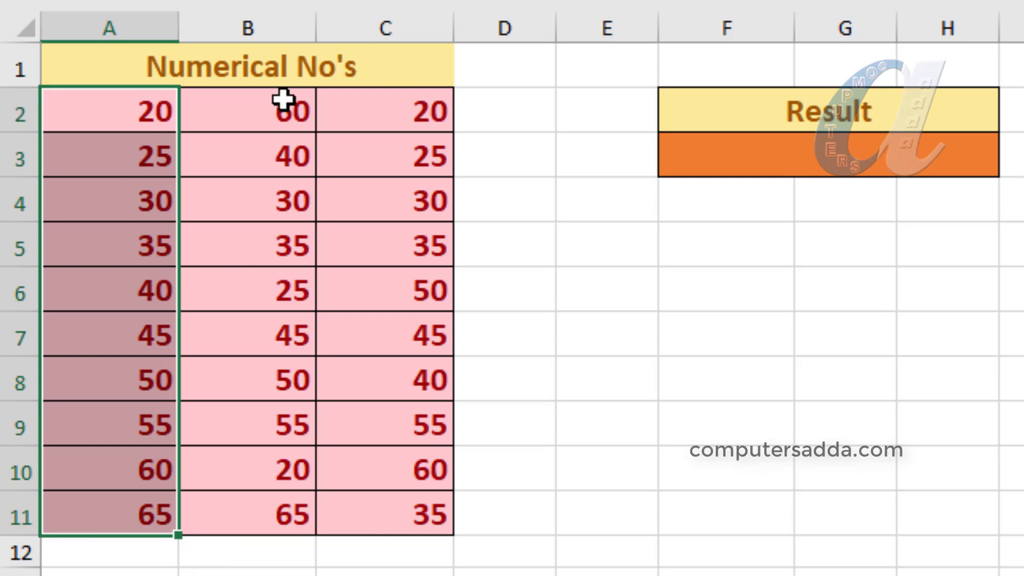
{"action": "left_click_drag", "start_coordinate": [226, 120], "coordinate": [234, 552]}
{"action": "left_click_drag", "start_coordinate": [223, 129], "coordinate": [222, 516]}
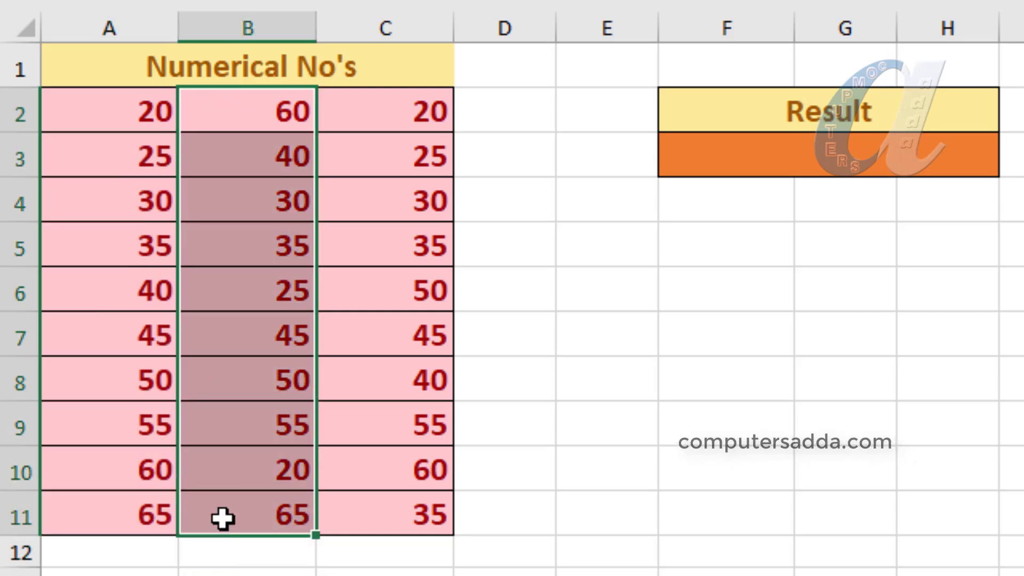
{"action": "left_click_drag", "start_coordinate": [355, 114], "coordinate": [376, 514]}
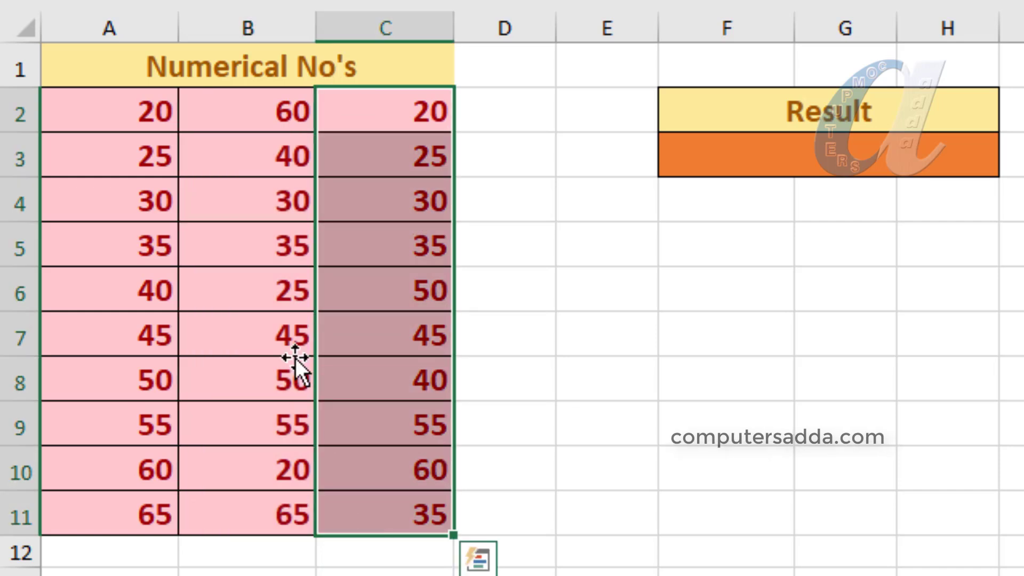
Step: Begin a formula in the cell below the Result heading with =SUM(--(FREQUENCY(
{"action": "left_click", "coordinate": [741, 163]}
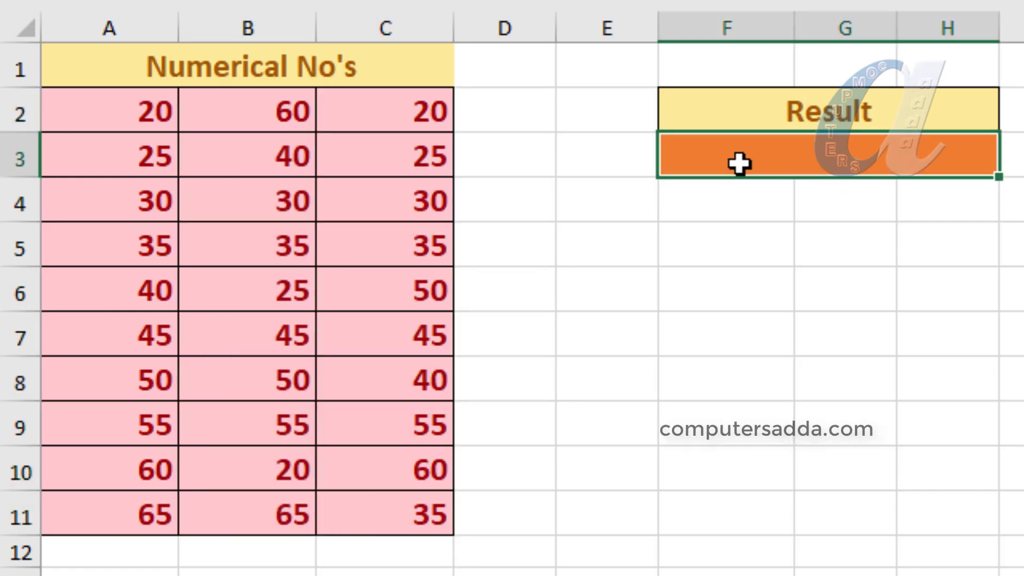
{"action": "type", "text": "="}
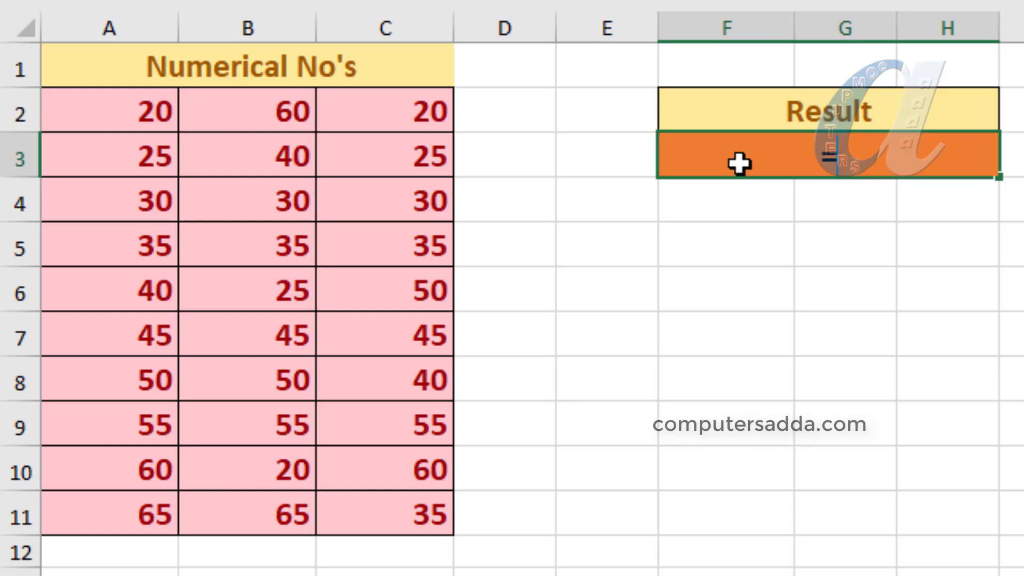
{"action": "type", "text": "sum("}
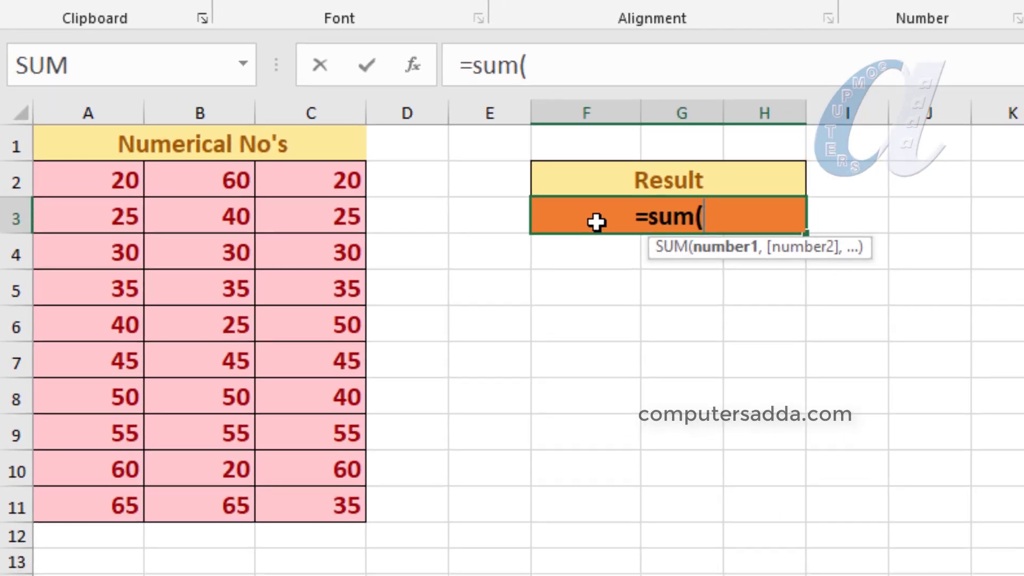
{"action": "type", "text": "--"}
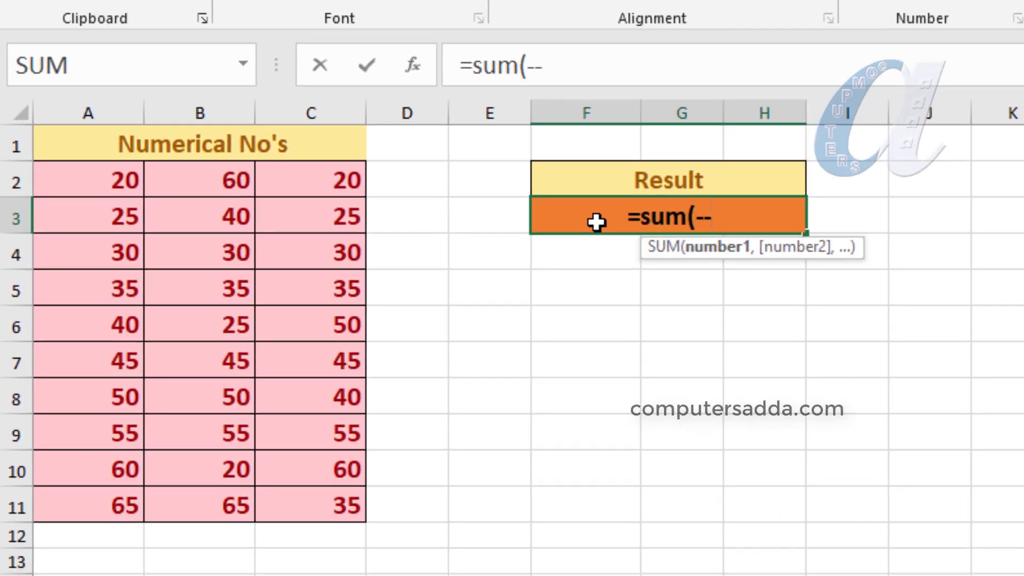
{"action": "type", "text": "-("}
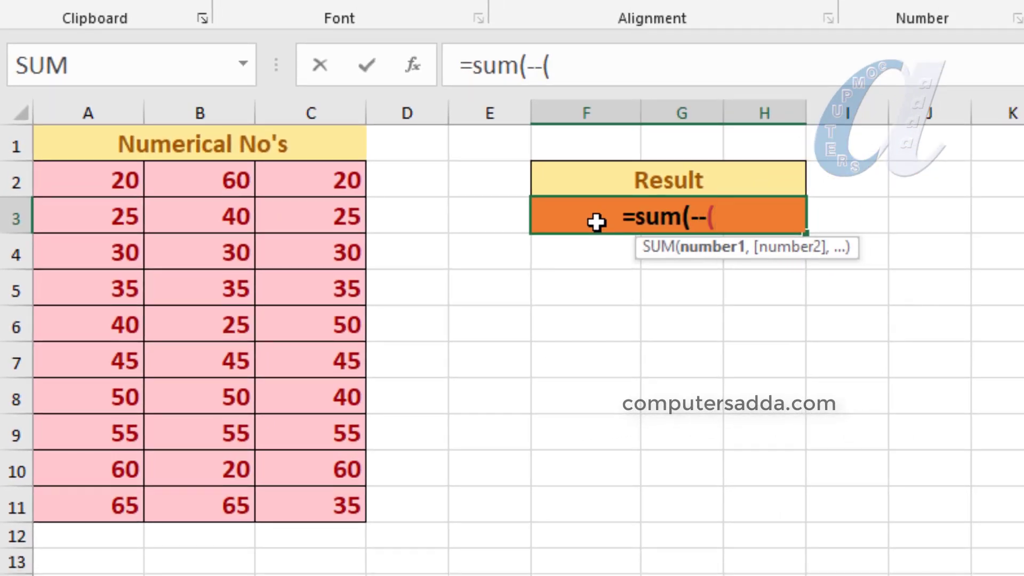
{"action": "type", "text": "fre"}
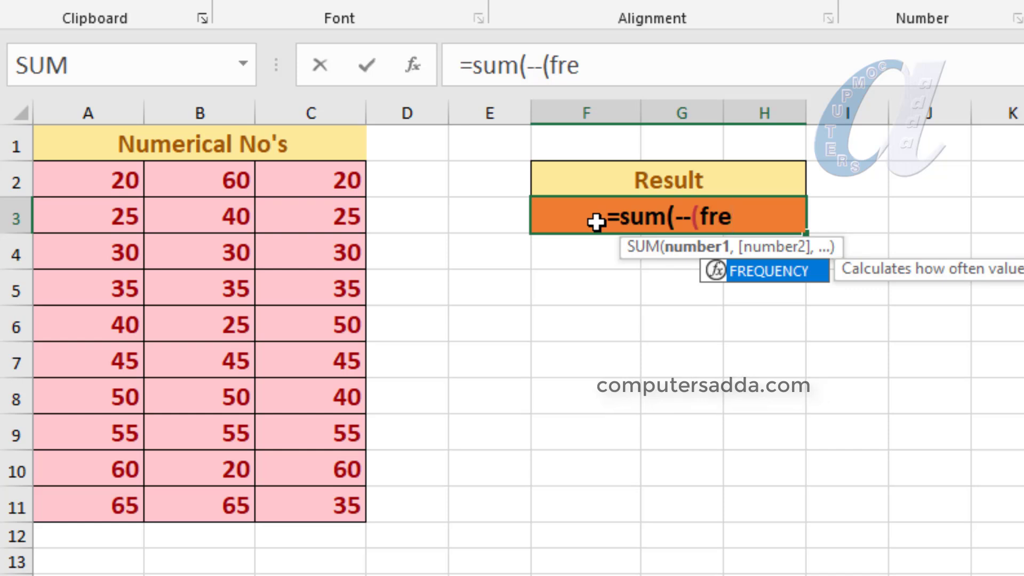
{"action": "key", "text": "Tab"}
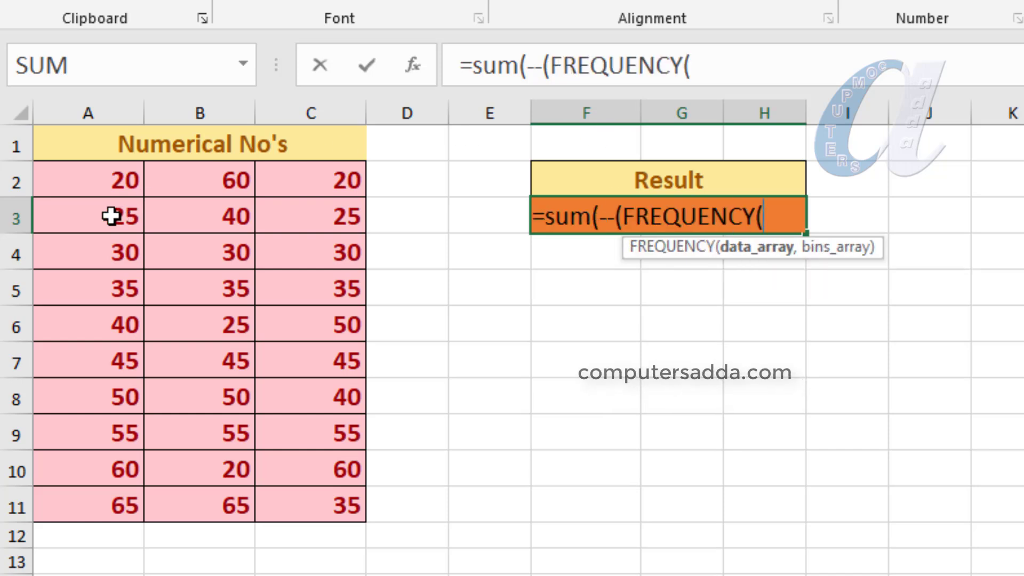
Step: Complete the formula with A2:C11 as both data and bins arrays and the >0 test: =SUM(--(FREQUENCY(A2:C11,A2:C11)>0))
{"action": "left_click_drag", "start_coordinate": [74, 183], "coordinate": [331, 521]}
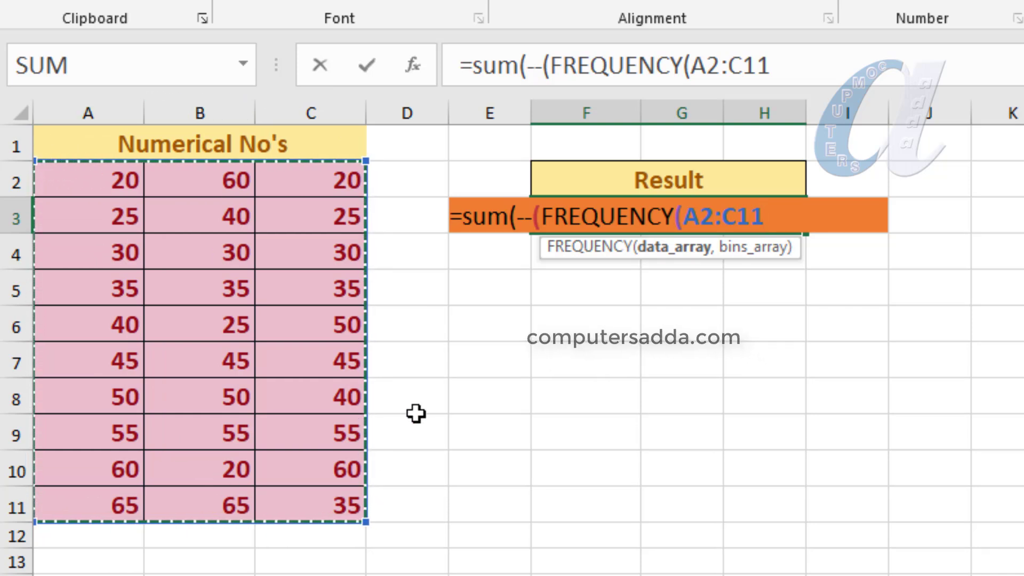
{"action": "type", "text": ","}
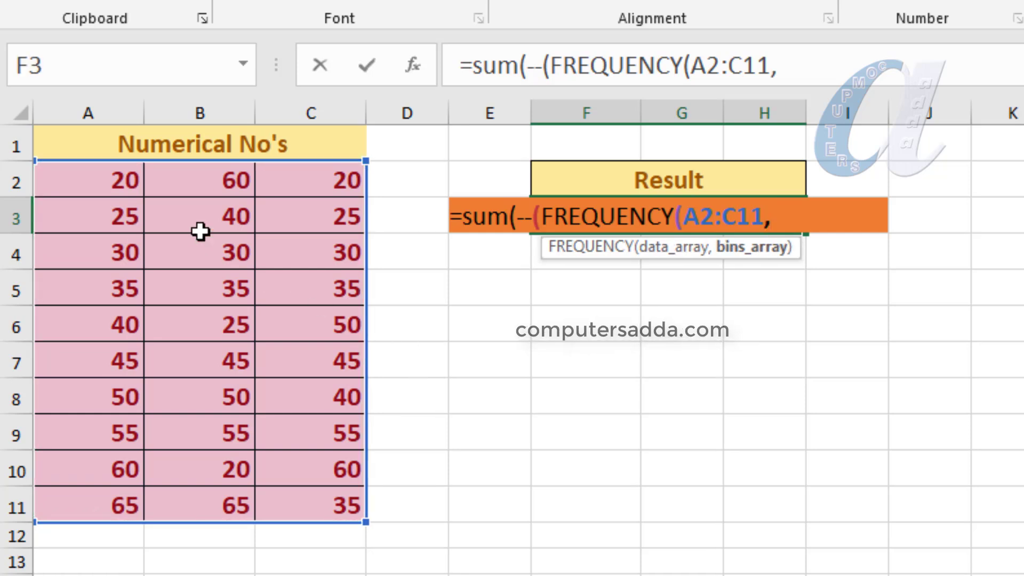
{"action": "left_click_drag", "start_coordinate": [49, 186], "coordinate": [324, 519]}
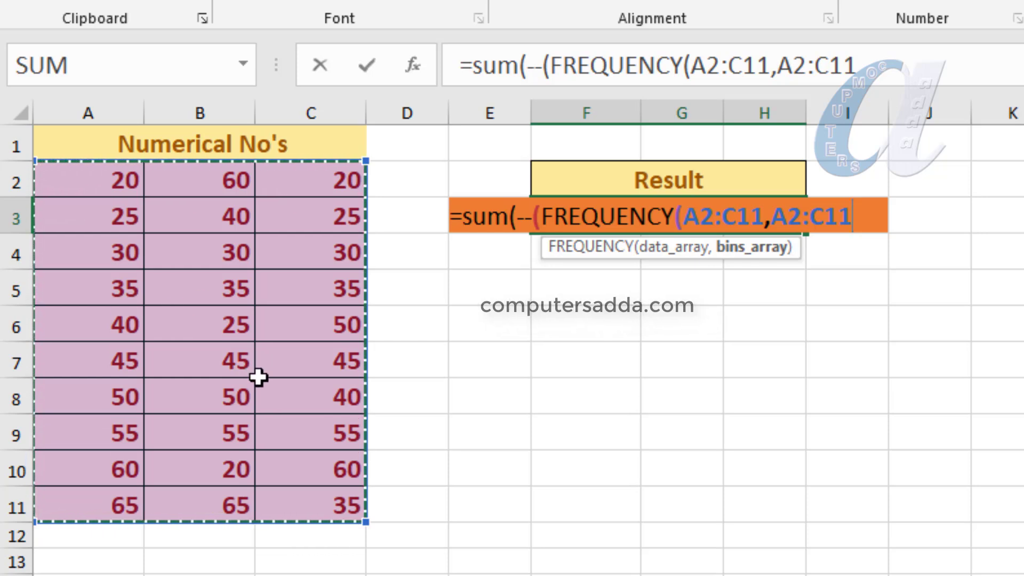
{"action": "type", "text": ")>"}
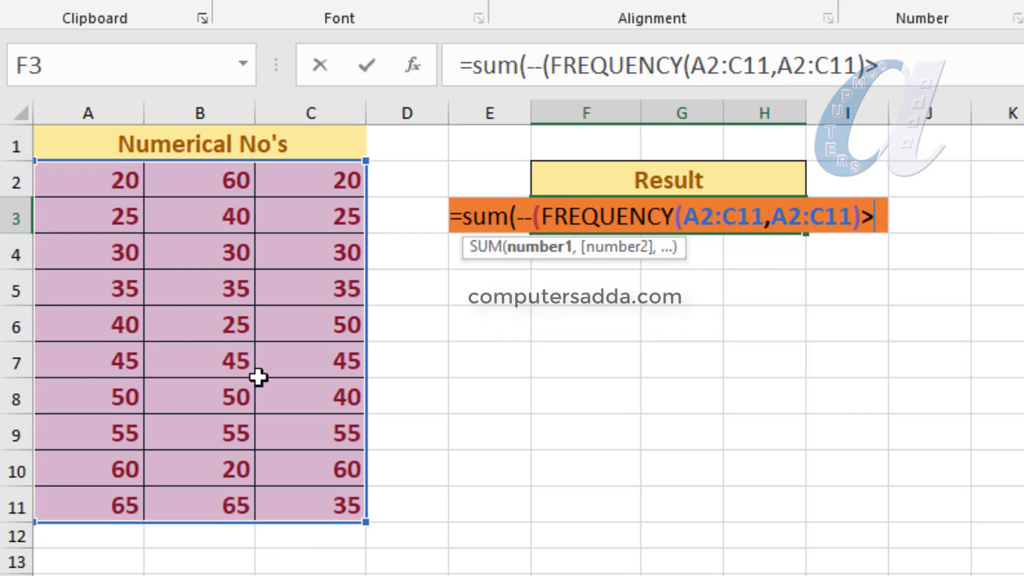
{"action": "type", "text": "0"}
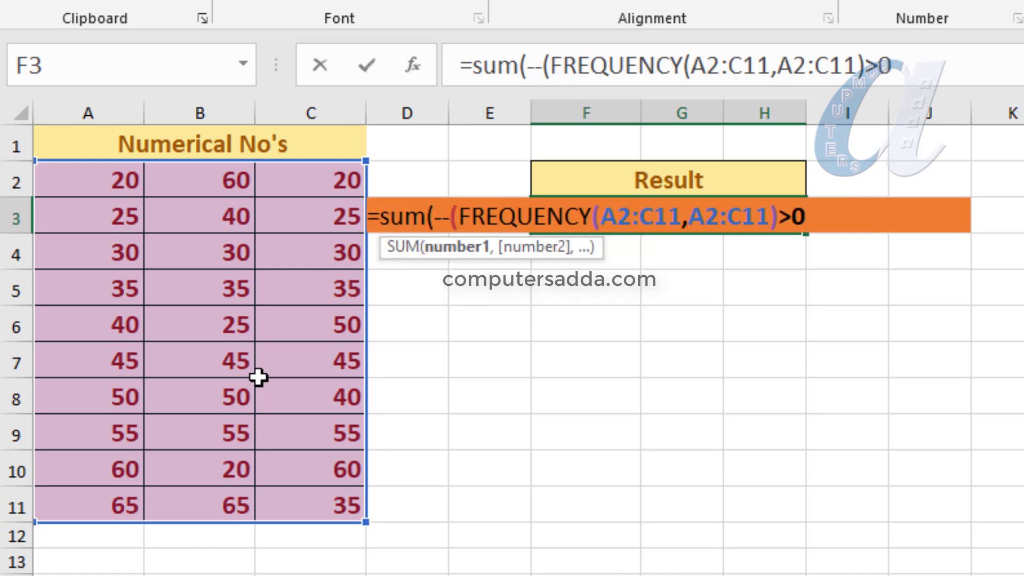
{"action": "type", "text": ")"}
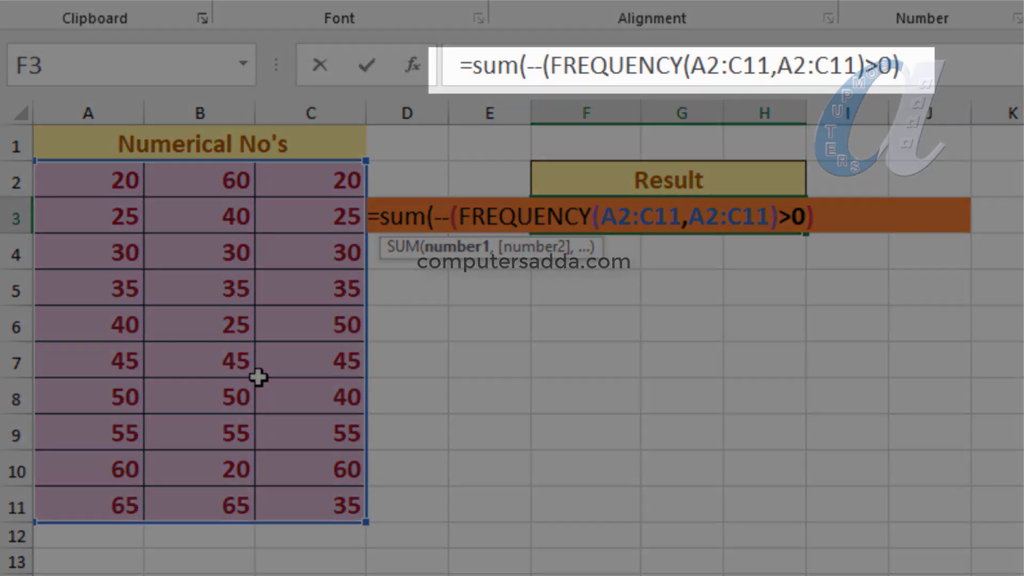
{"action": "type", "text": ")"}
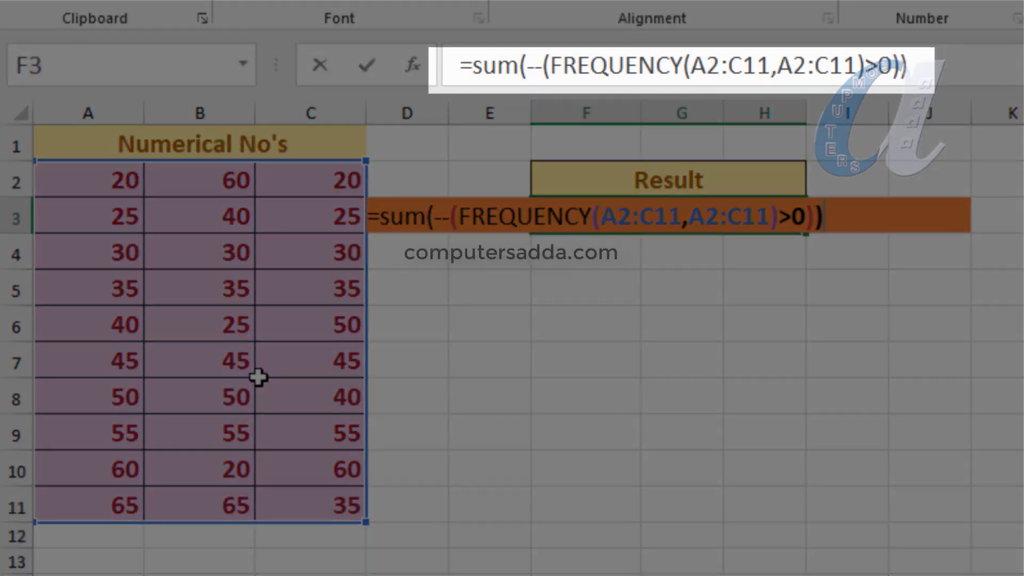
{"action": "key", "text": "Return"}
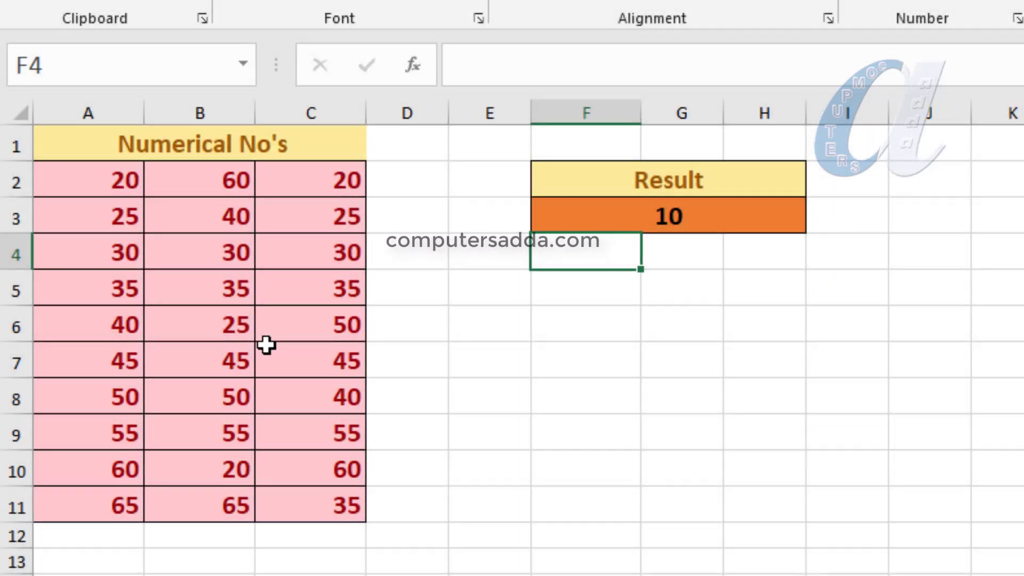
Step: Review the formula in F3 and the number range A2:C11 that it evaluates
{"action": "left_click", "coordinate": [608, 219]}
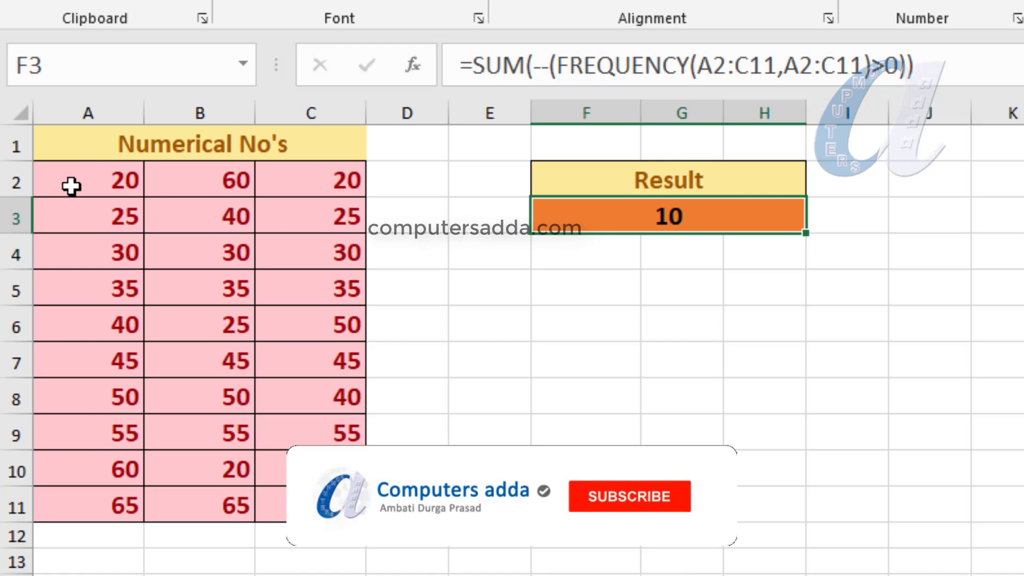
{"action": "left_click_drag", "start_coordinate": [71, 180], "coordinate": [75, 505]}
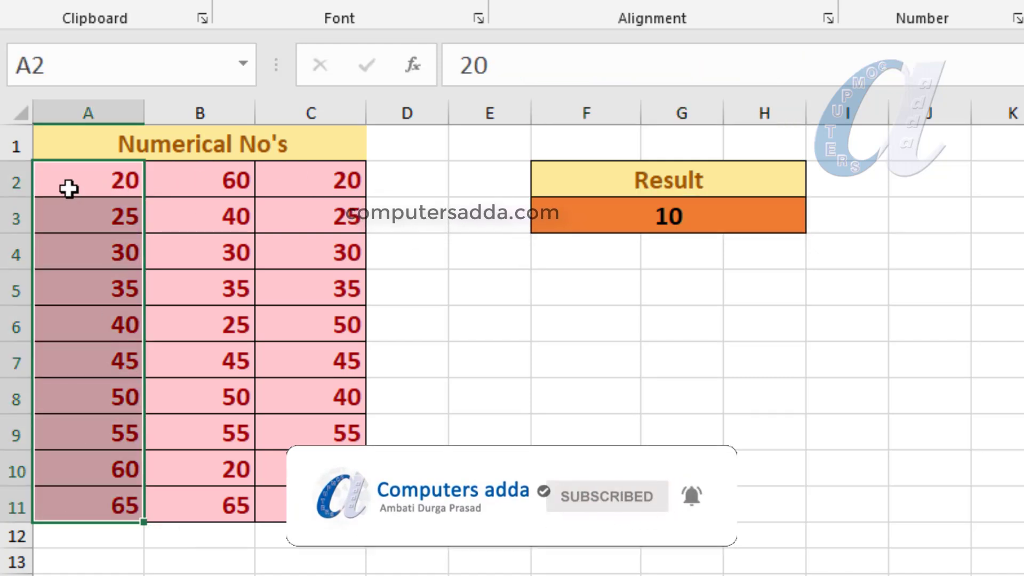
{"action": "left_click_drag", "start_coordinate": [72, 184], "coordinate": [318, 507]}
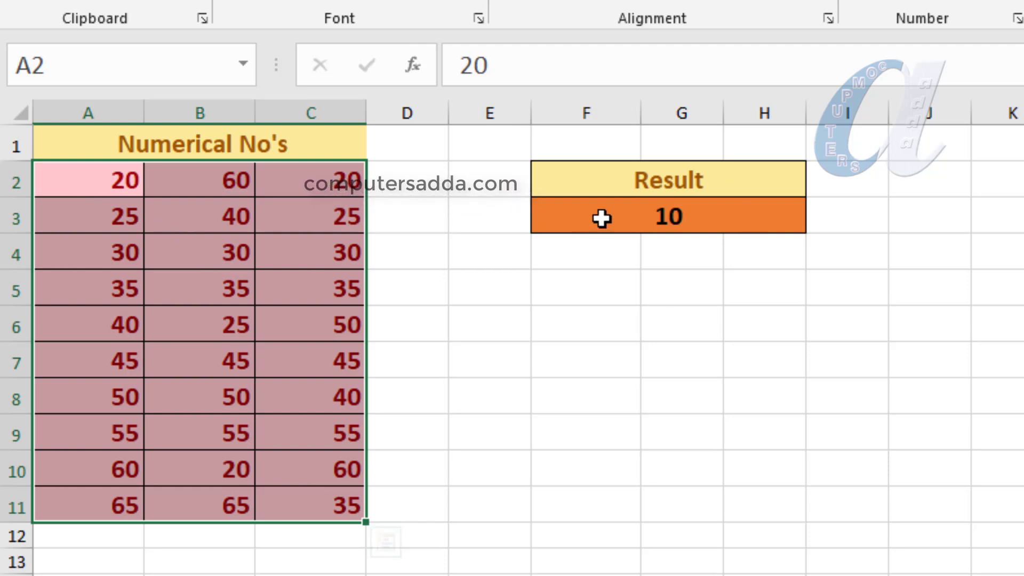
{"action": "left_click", "coordinate": [187, 258]}
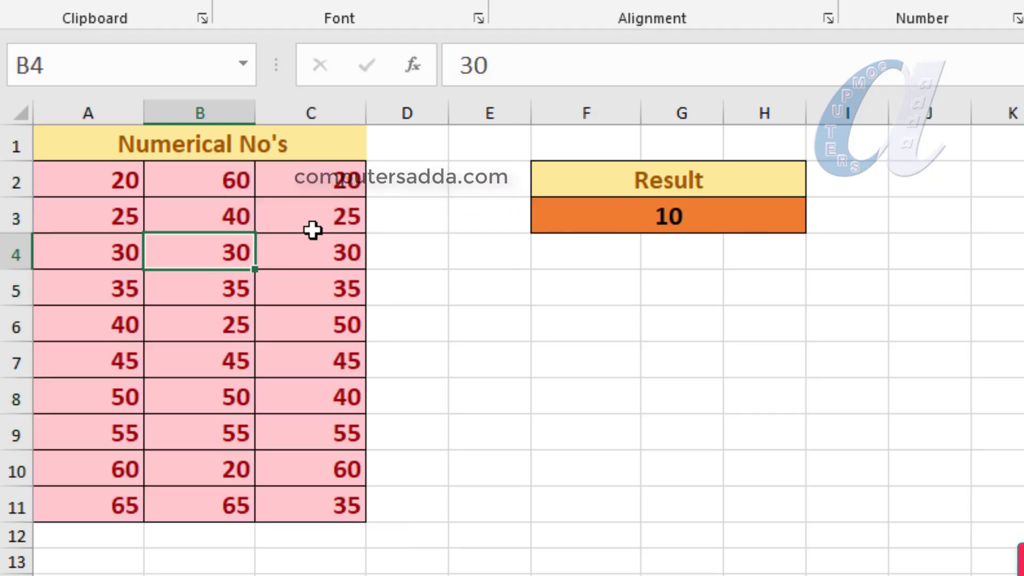
Step: Change C3 to 23 and check the unique count in the Result cell
{"action": "left_click", "coordinate": [310, 216]}
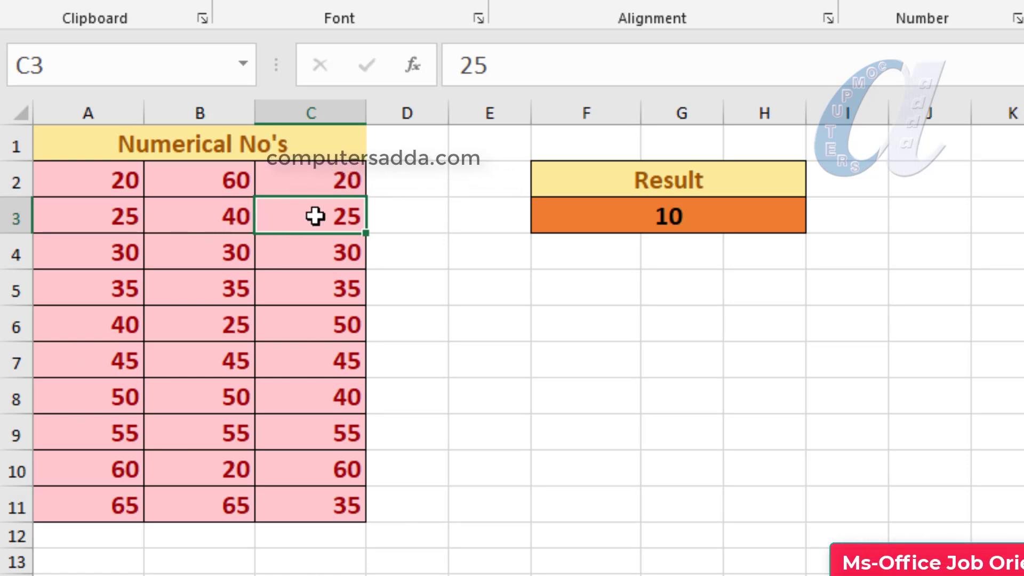
{"action": "type", "text": "23"}
{"action": "left_click", "coordinate": [376, 275]}
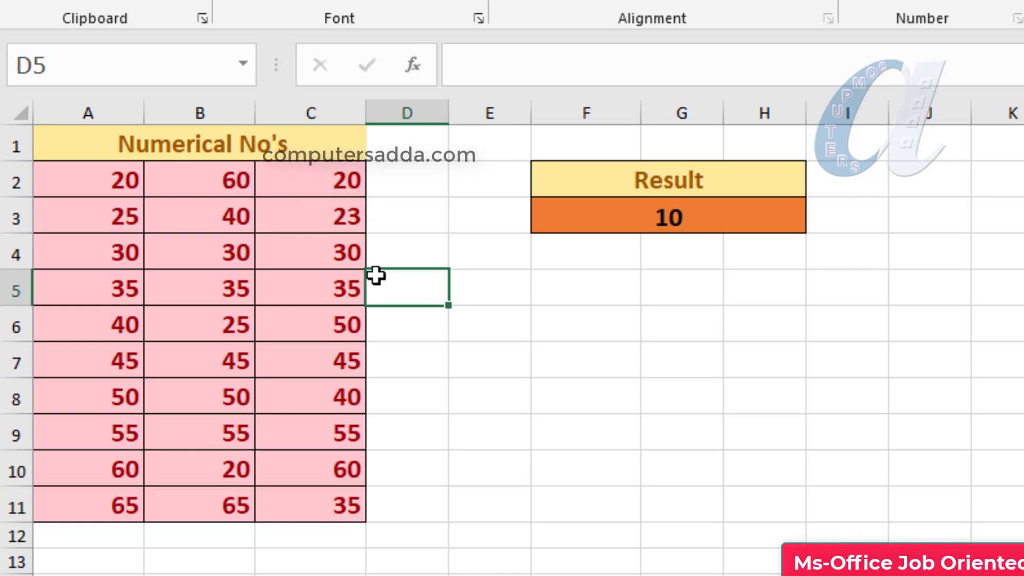
{"action": "left_click", "coordinate": [613, 219]}
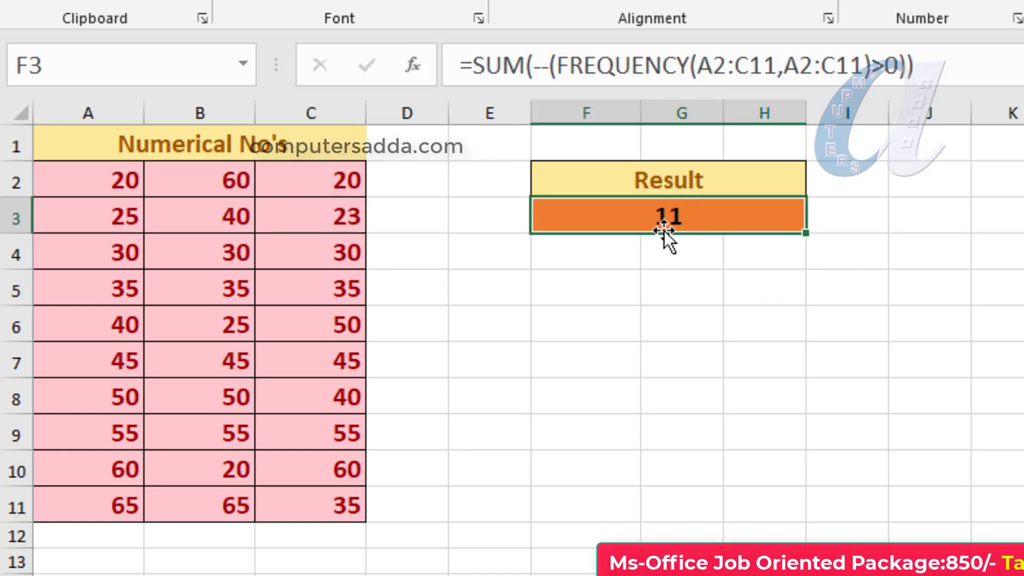
Step: Change B6 to 41 and A6 to 33 in the numbers table
{"action": "left_click", "coordinate": [205, 331]}
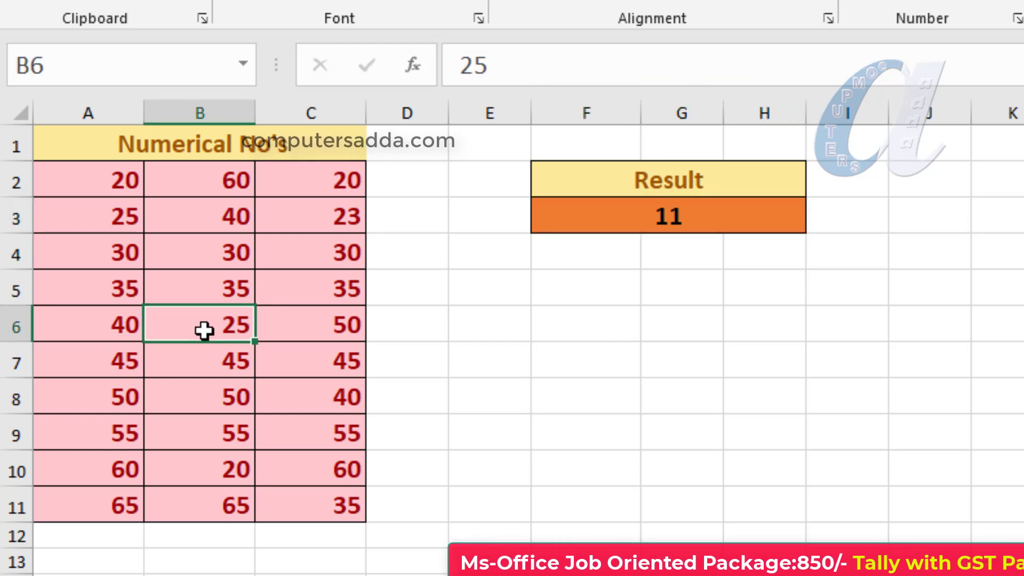
{"action": "type", "text": "41"}
{"action": "left_click", "coordinate": [230, 365]}
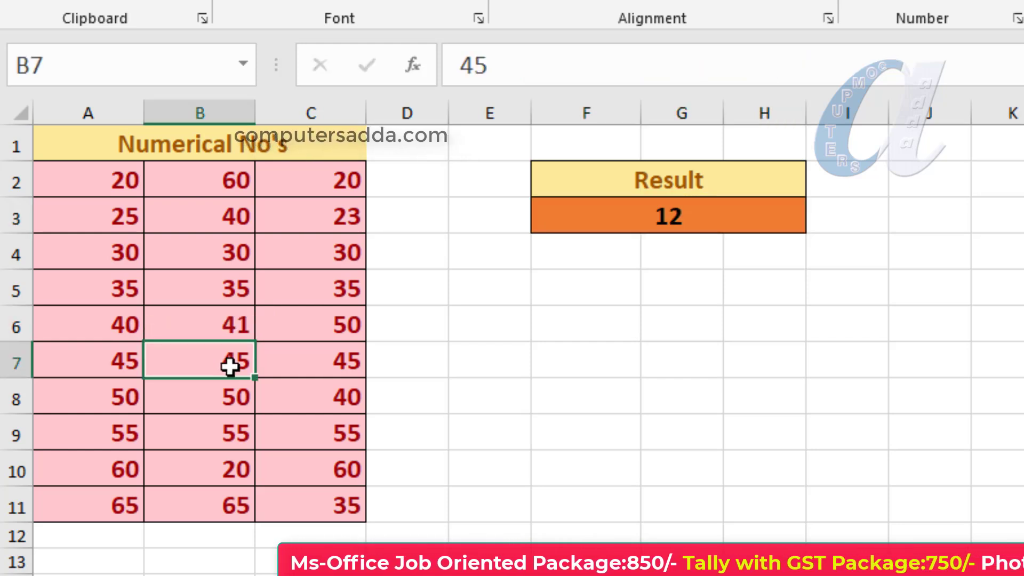
{"action": "left_click", "coordinate": [104, 329]}
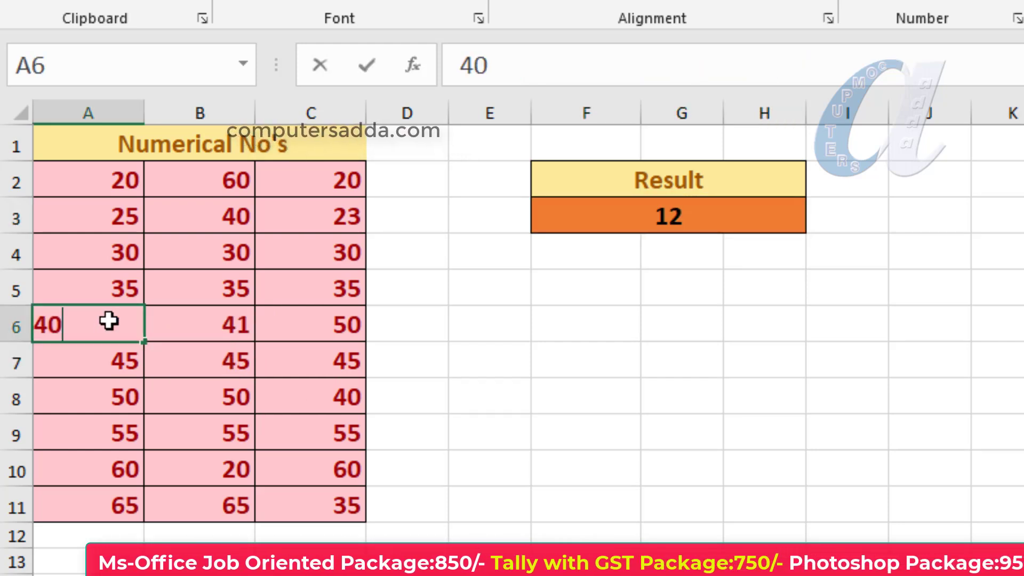
{"action": "left_click", "coordinate": [138, 368]}
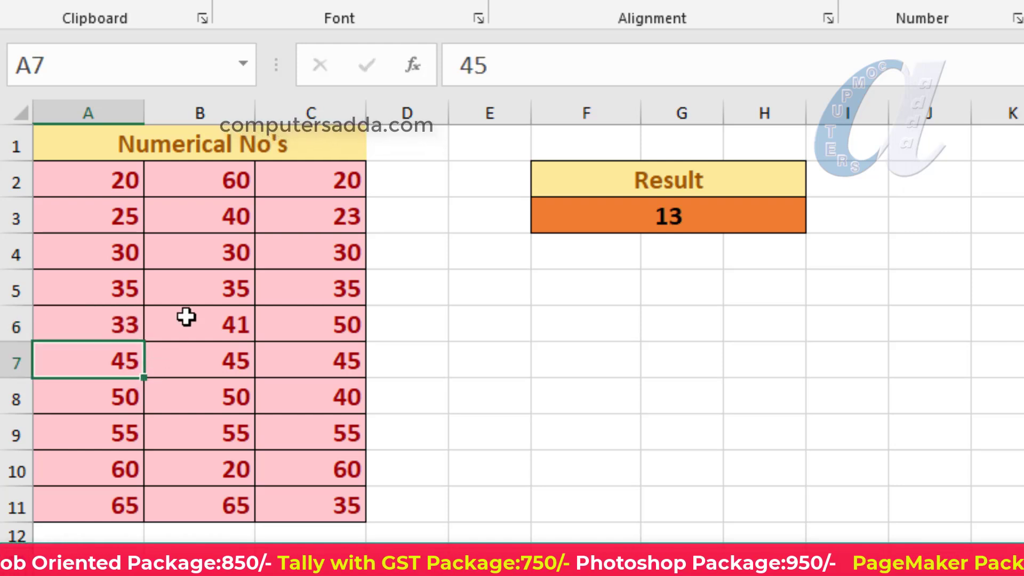
Step: Enter 2 in B3 and 4 in B4, and extend the series down through B9
{"action": "left_click", "coordinate": [200, 217]}
{"action": "type", "text": "2"}
{"action": "left_click", "coordinate": [210, 250]}
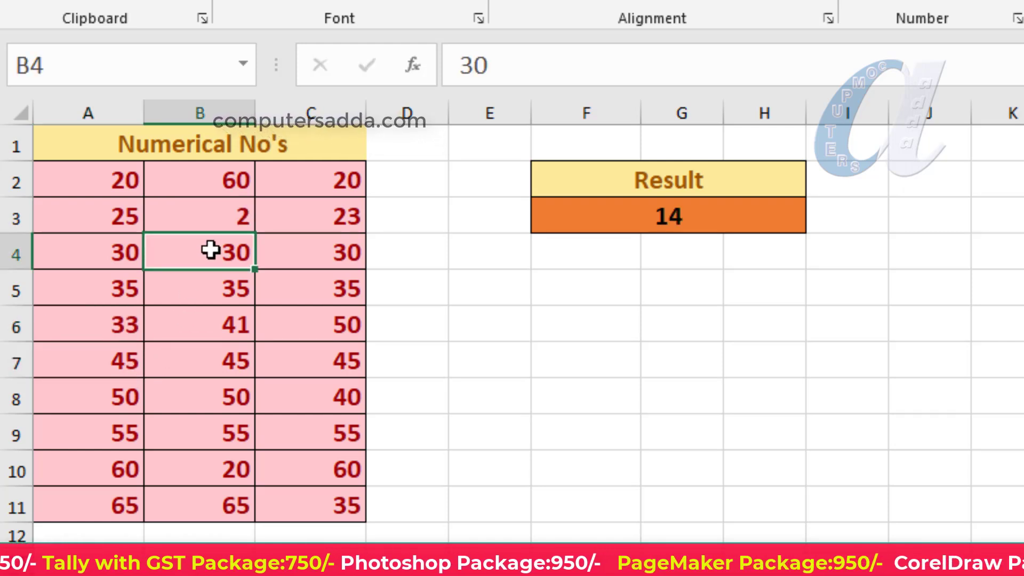
{"action": "type", "text": "4"}
{"action": "left_click_drag", "start_coordinate": [215, 219], "coordinate": [234, 250]}
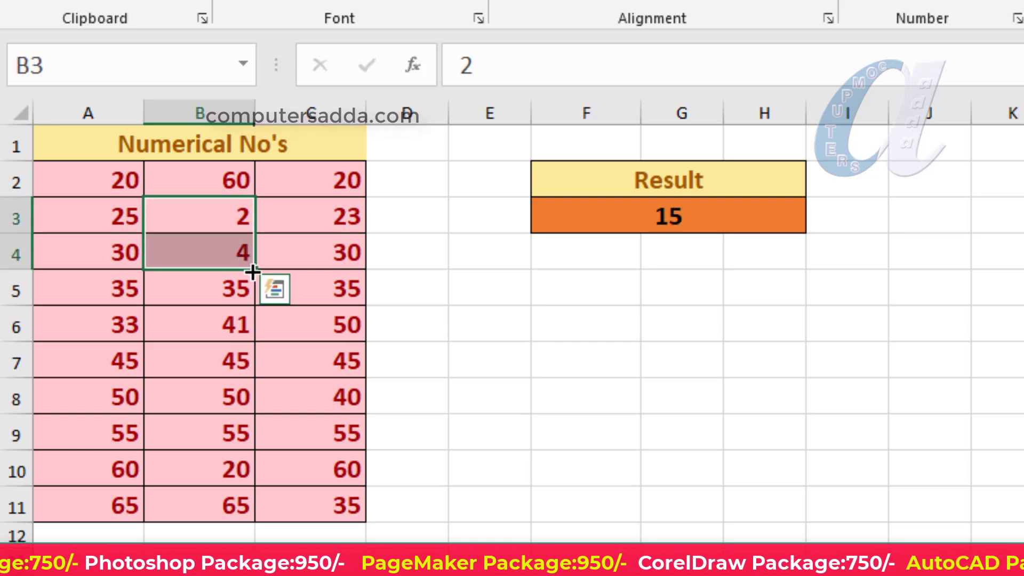
{"action": "left_click_drag", "start_coordinate": [248, 335], "coordinate": [235, 435]}
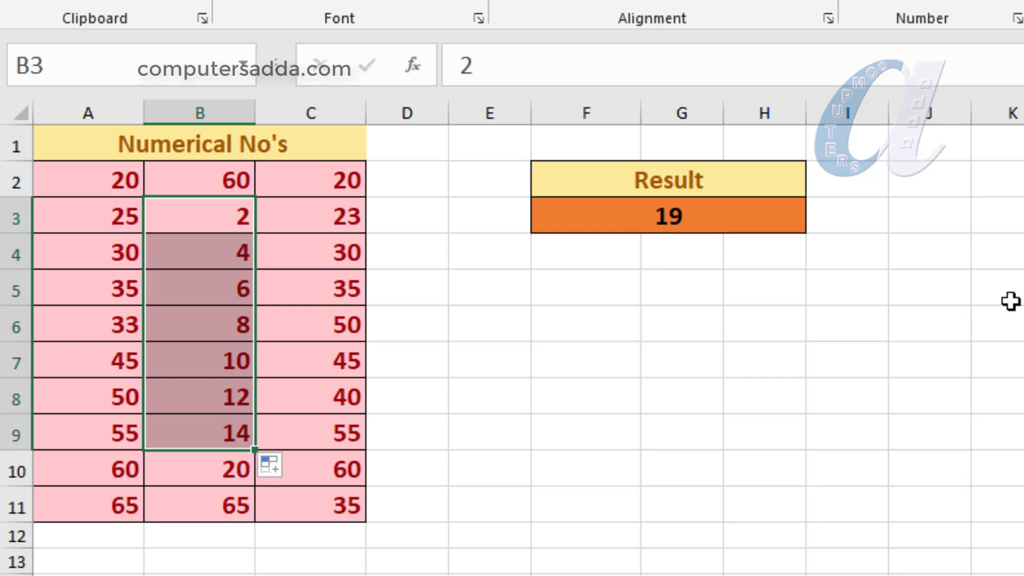
Step: Inspect the cell references of the FREQUENCY formula in F3, leaving the formula as it is
{"action": "left_click", "coordinate": [719, 229]}
{"action": "double_click", "coordinate": [721, 227]}
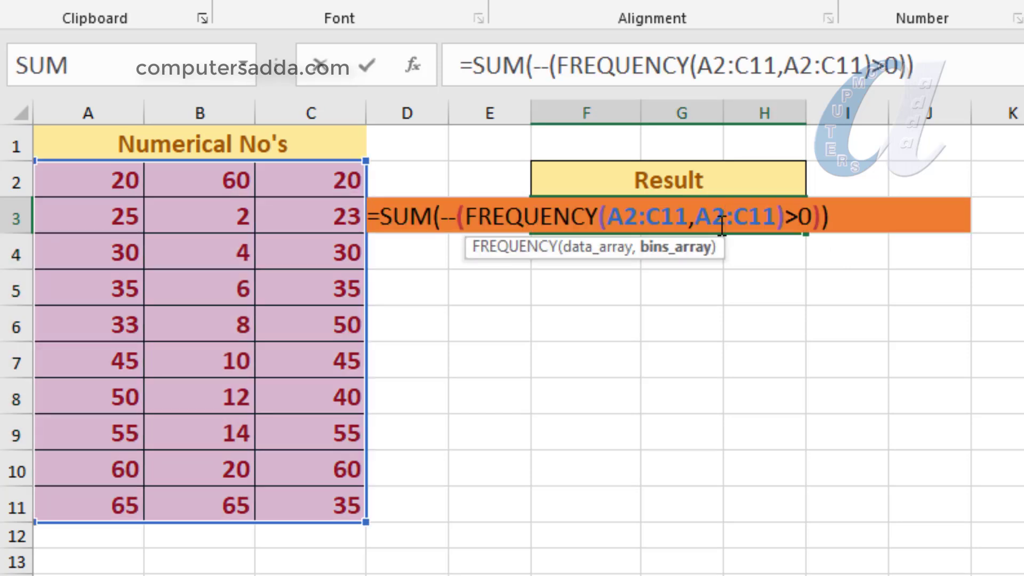
{"action": "left_click", "coordinate": [688, 296]}
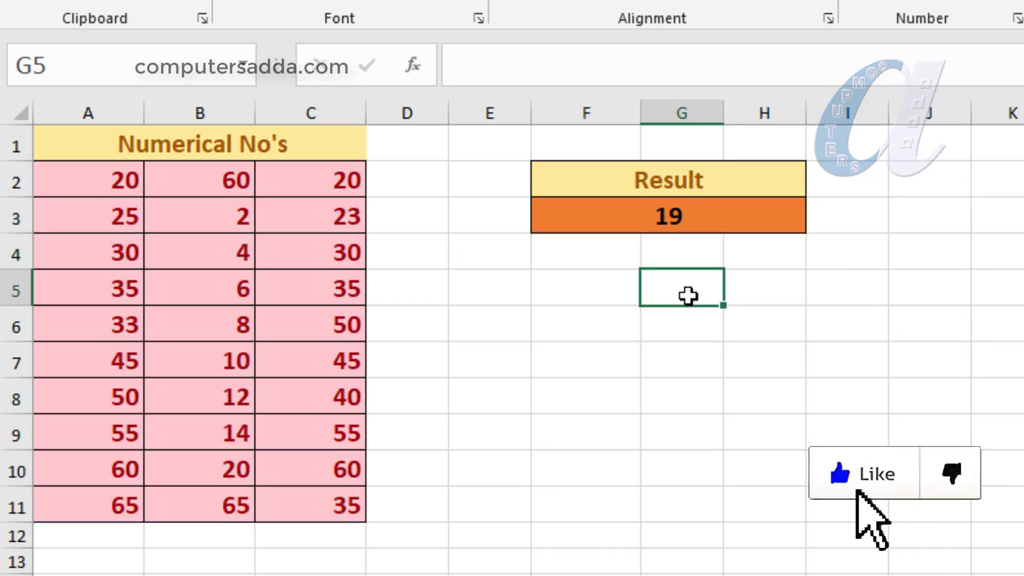